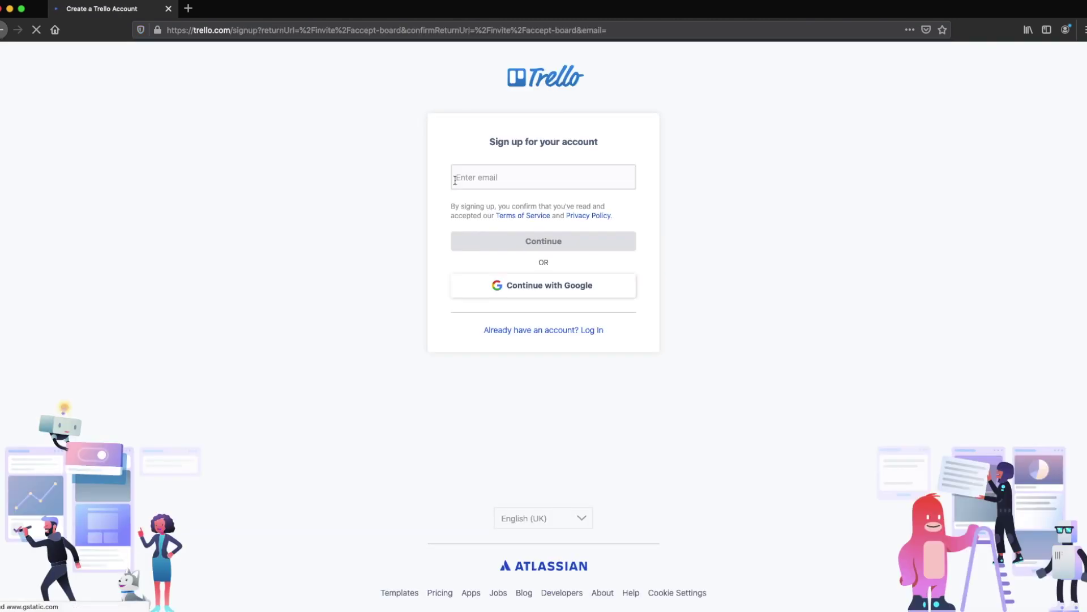
Sign up by accepting the autocompleted account email address and continuing to the board.
type("info@")
key("Down")
key("Return")
left_click(578, 236)
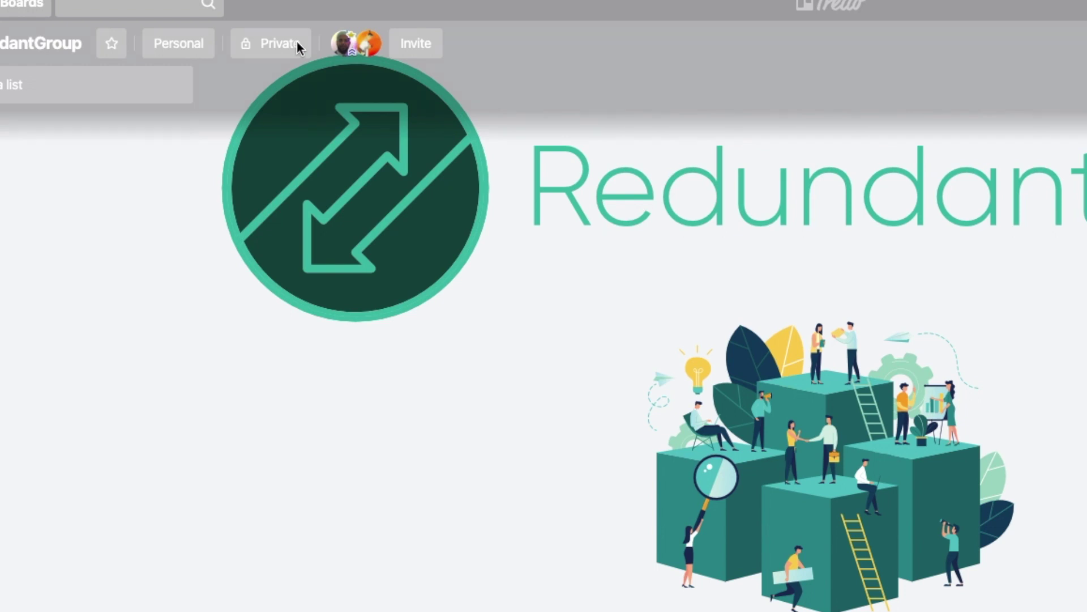
Check the board's Private visibility setting and begin adding a new list.
left_click(280, 52)
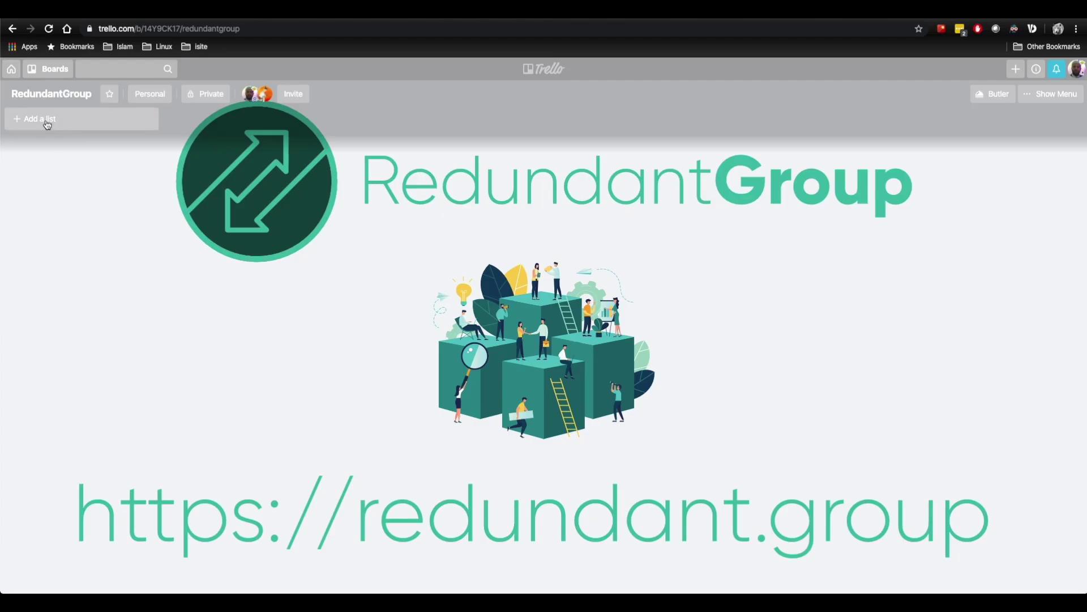
left_click(48, 122)
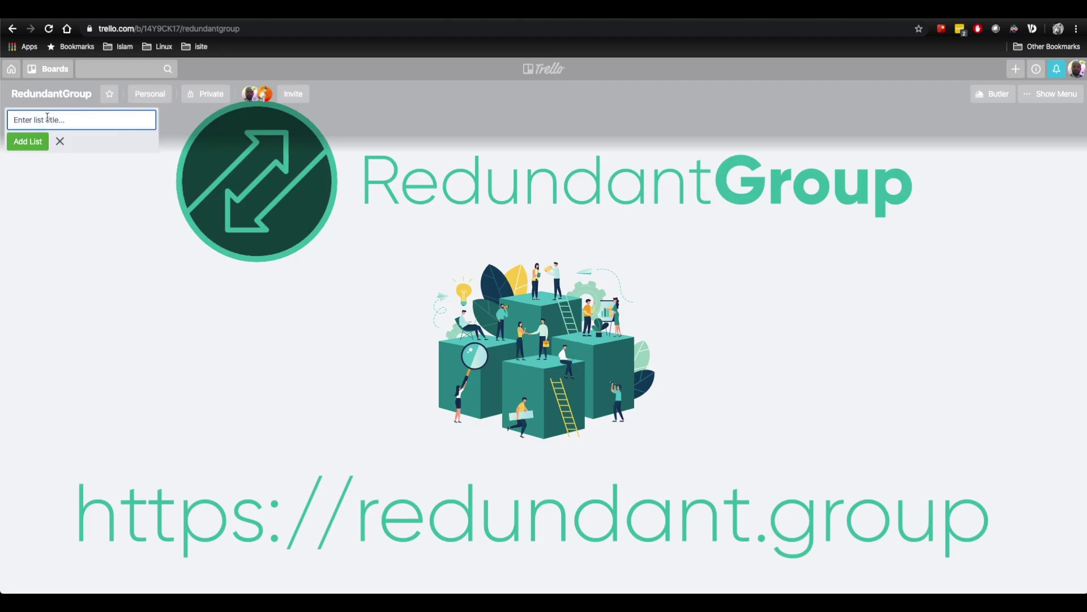
Create the 'To do' list and save 'Doing' as the next list.
type("To do")
key("Return")
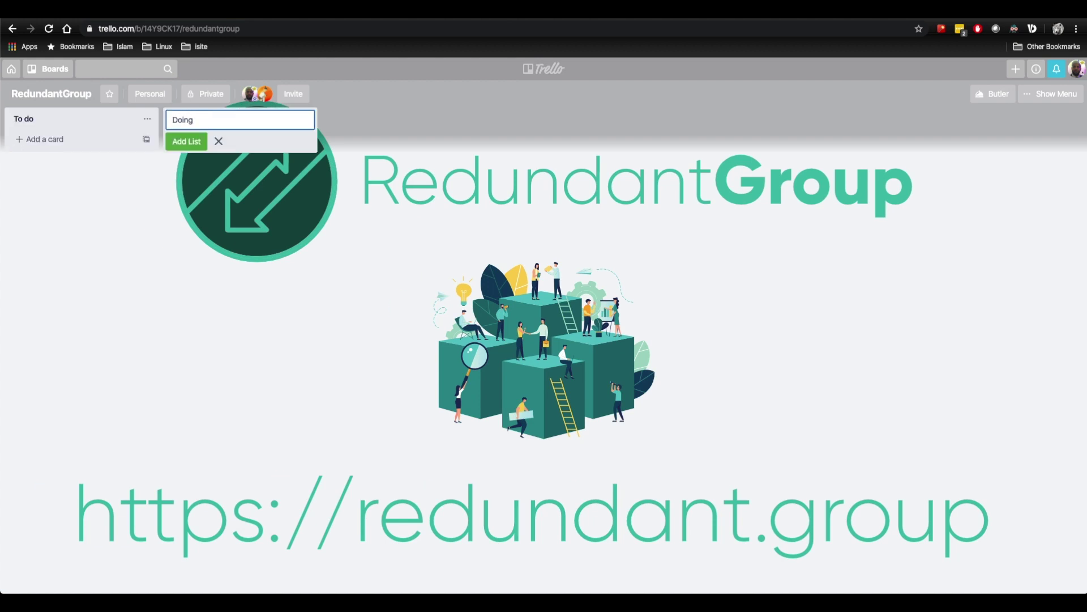
key("Return")
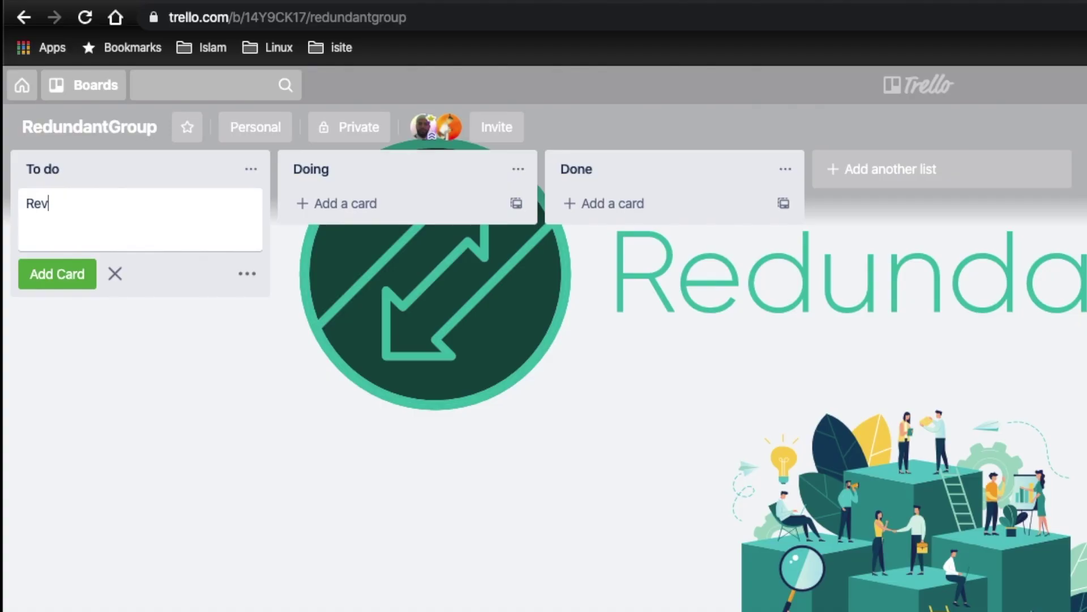
Add To do cards 'Review our CV', 'Update resume on redundant.group' and 'Apply for 10 Jobs'.
type("CV")
key("Return")
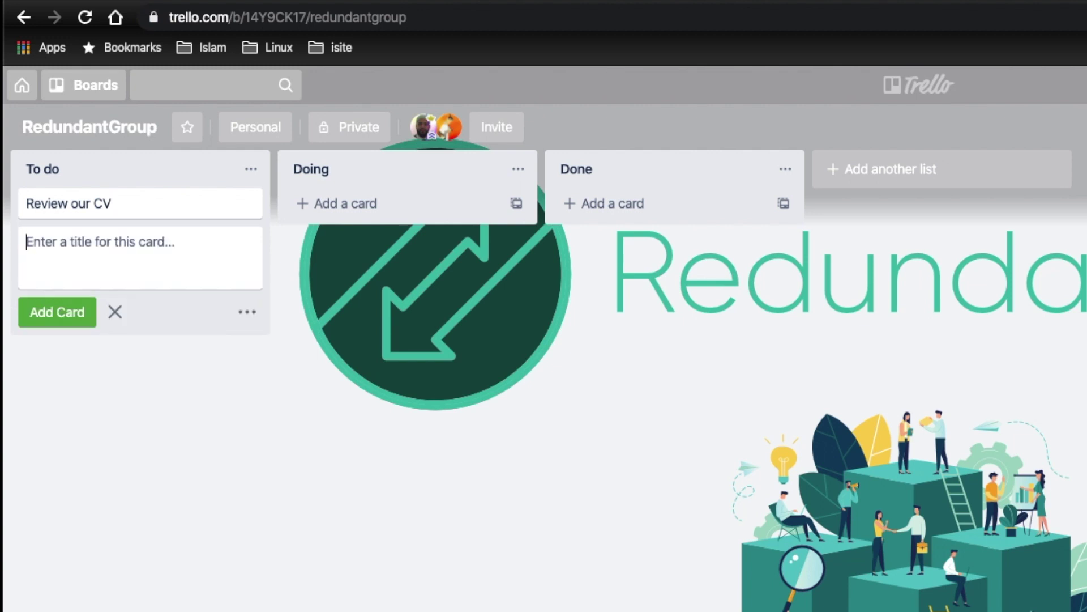
type("Update resume on redun")
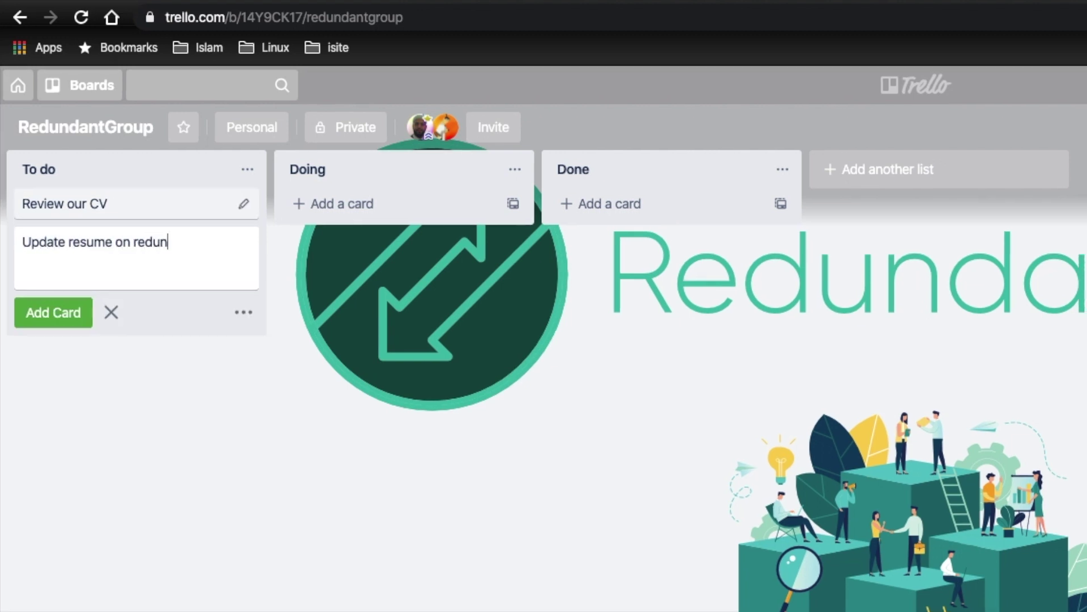
type("dant.group")
key("Return")
type("Apply for 10 Jobs")
key("Return")
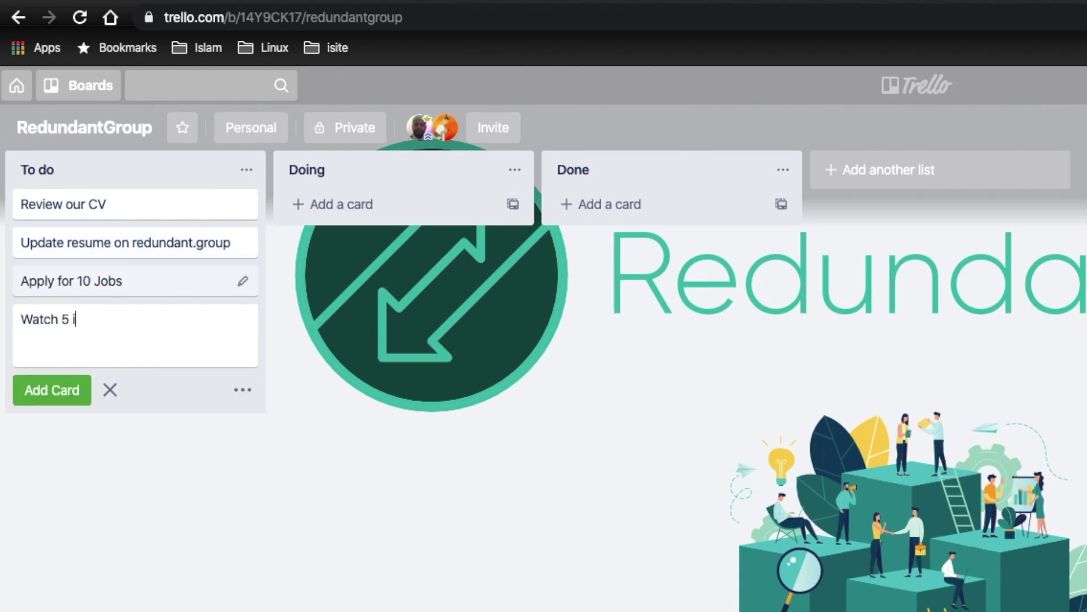
Add cards 'Watch 5 interview prep videos on Youtube', 'Order Kanabn Book from Amazon', 'Get Suit dry cleaned for free at Timpson'.
type("Watch 5 interview prep videos on Youtube")
key("Return")
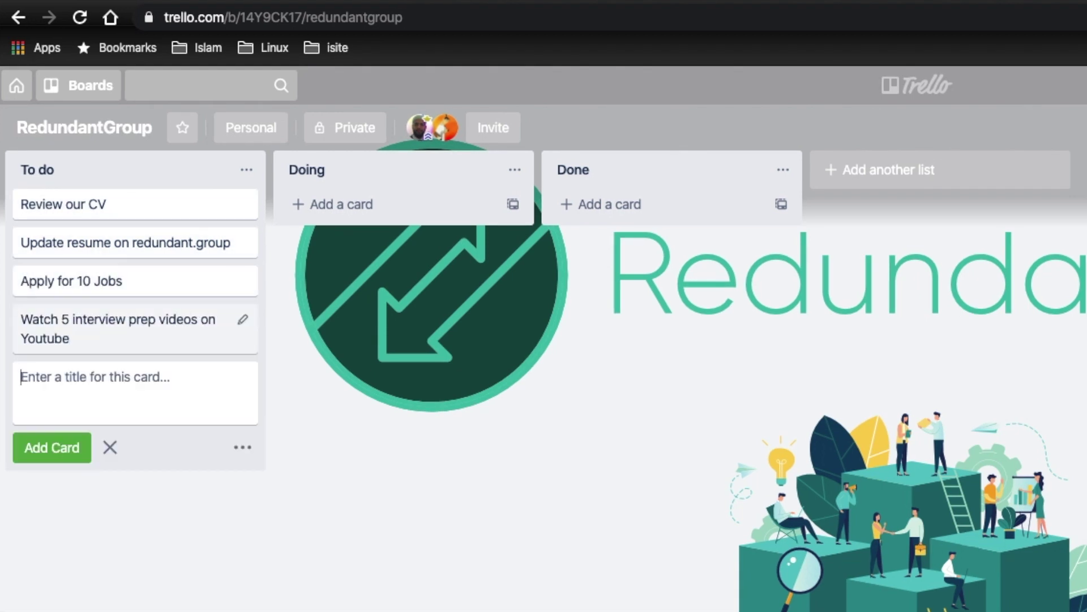
type("Order Kanabn Book from Amazon")
key("Return")
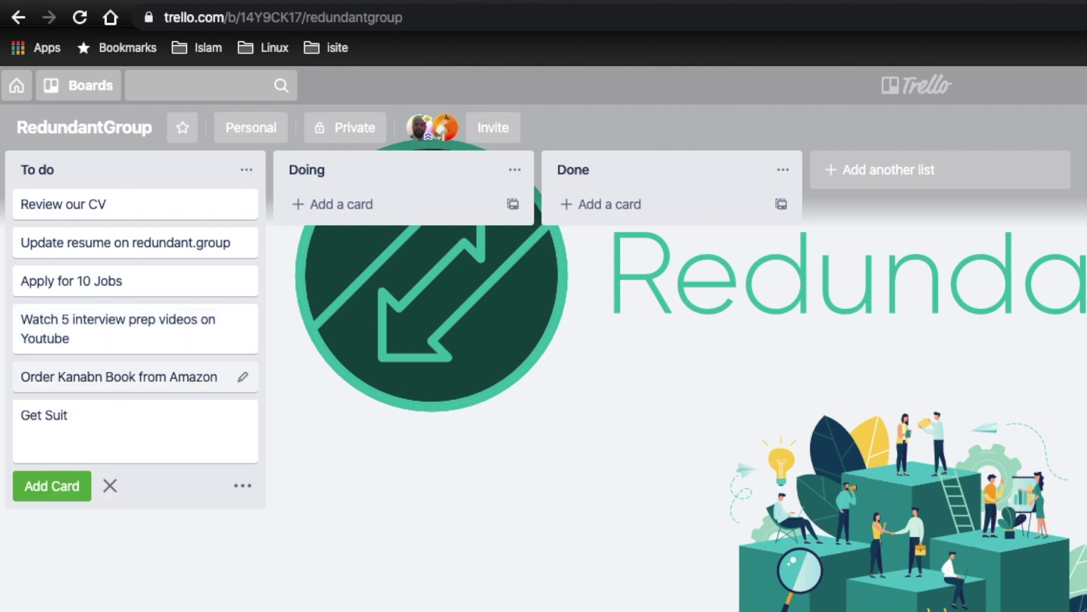
type("Get Suit dry cleaned for free at Timpson")
key("Return")
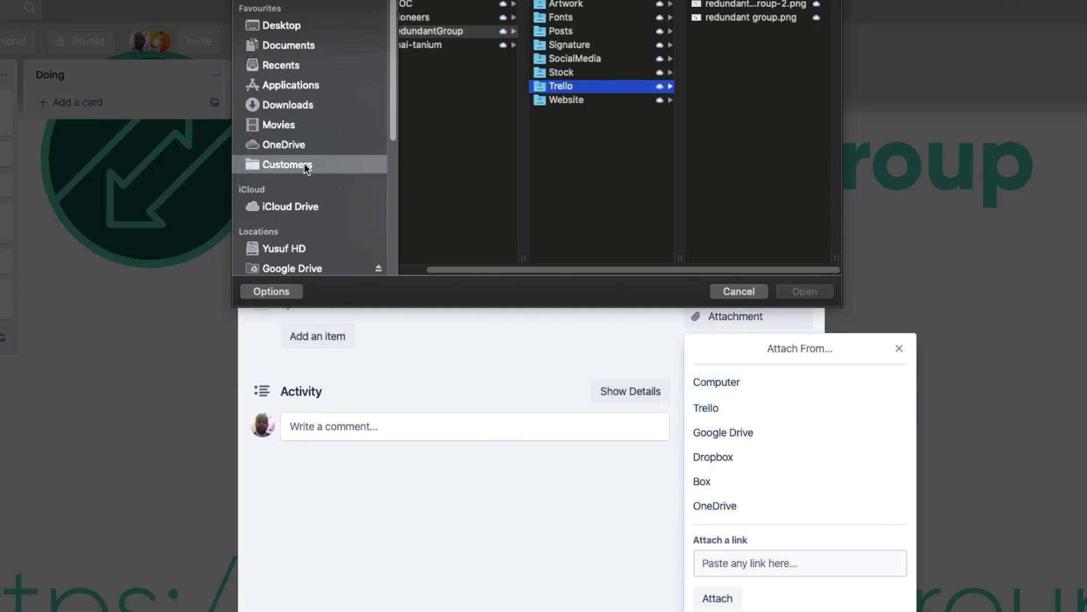
Attach the résumé PDF, save the Mar 11 due date, and drag Review our CV into Doing.
left_click(283, 144)
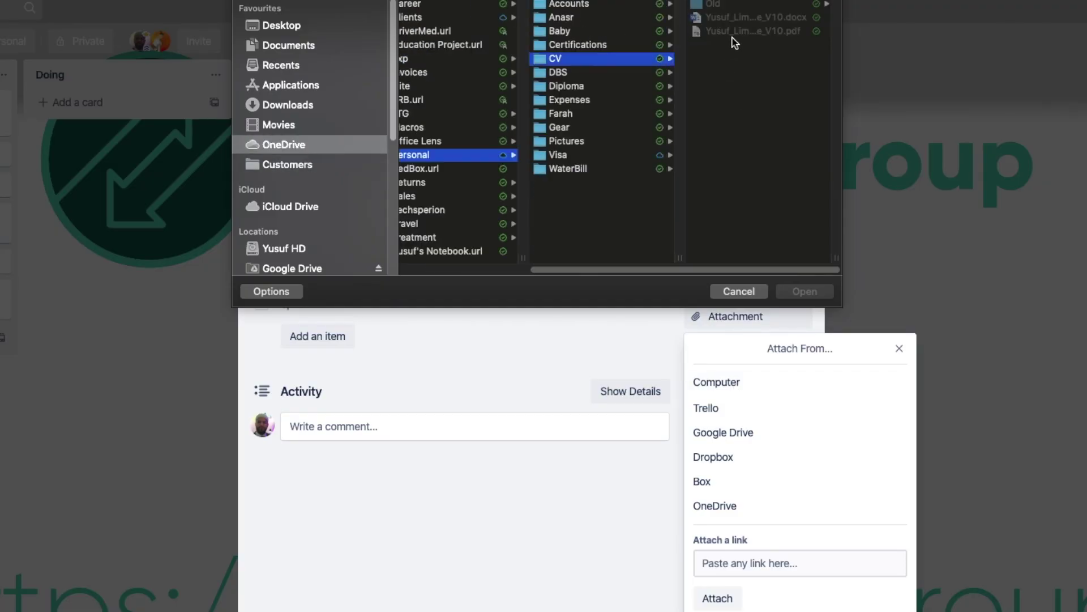
left_click(803, 292)
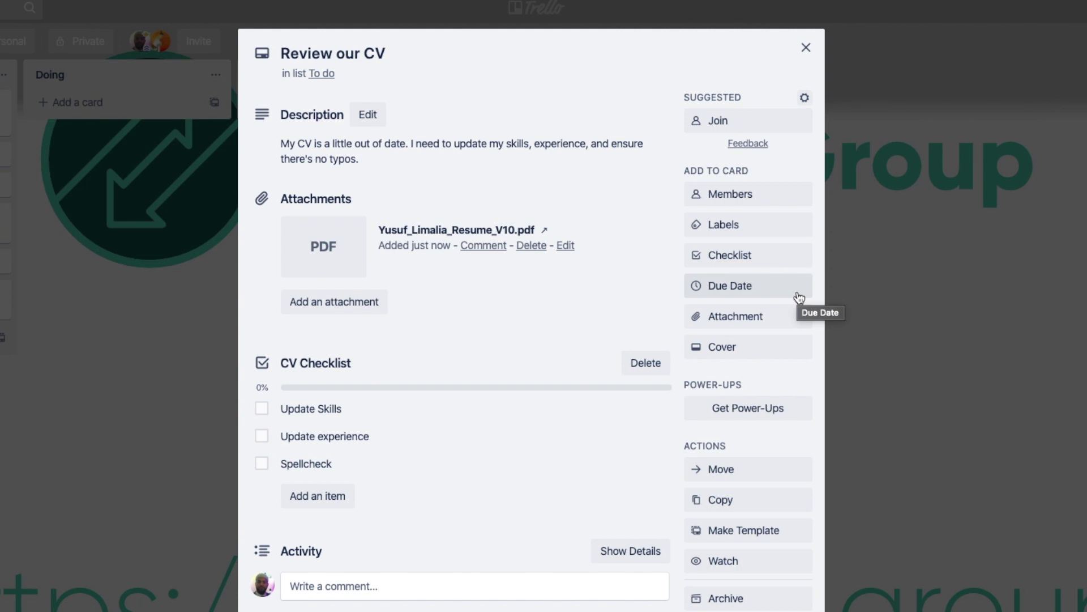
left_click(799, 292)
left_click(721, 381)
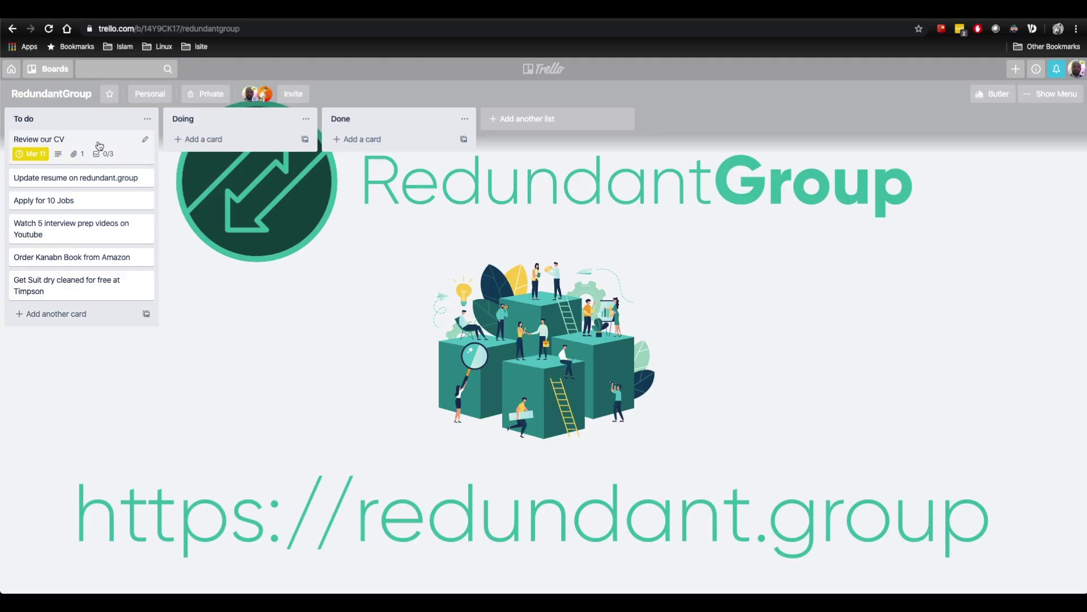
left_click_drag(97, 147, 235, 140)
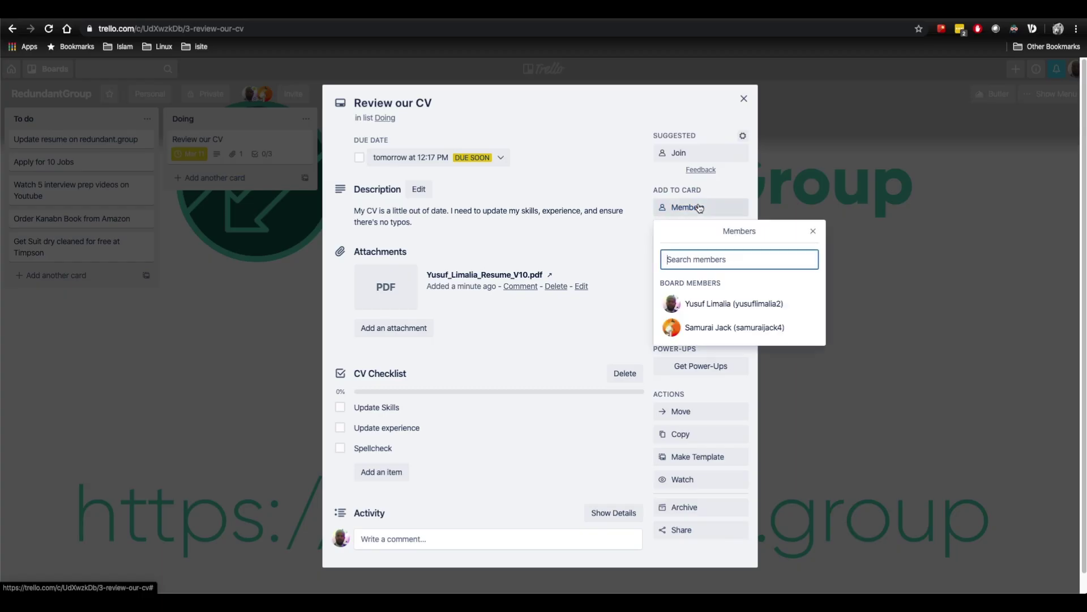
left_click(737, 333)
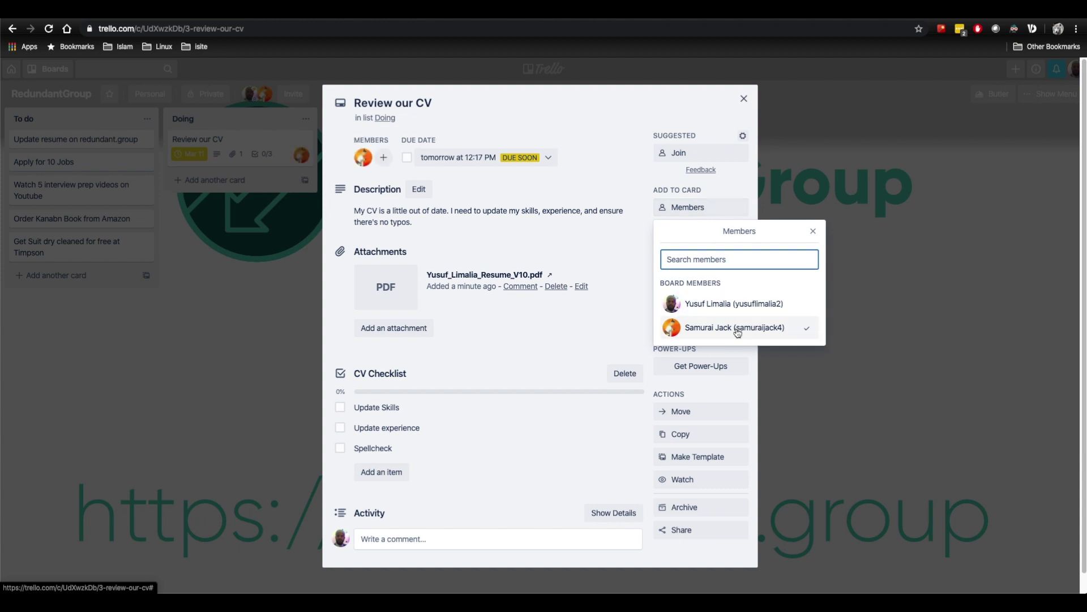
left_click(499, 538)
type("@sam")
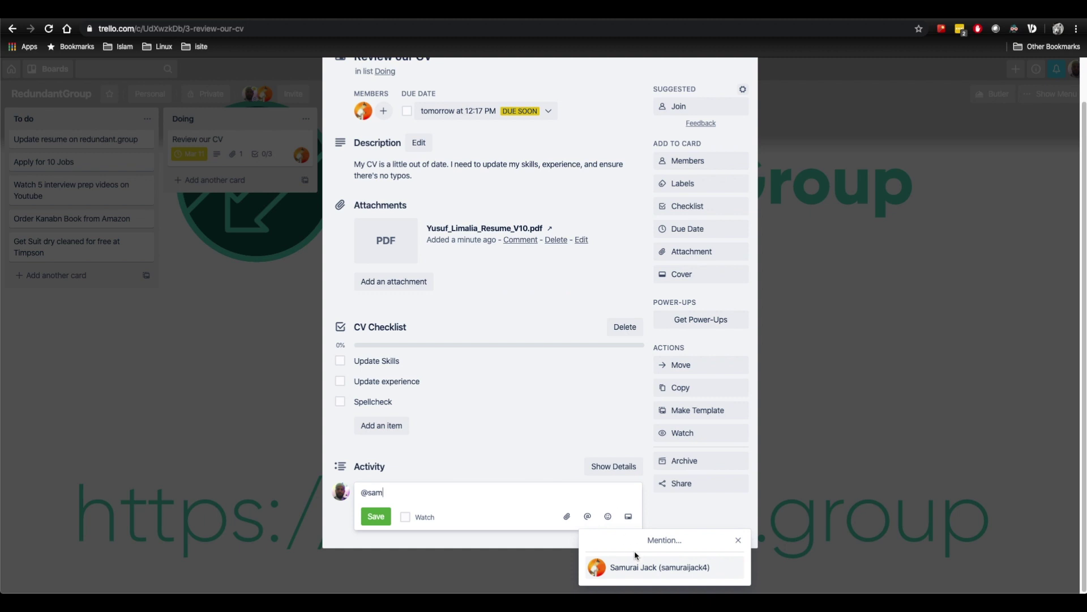
left_click(640, 564)
type("take a look at this CV for me. Does it get your stamp of approval?")
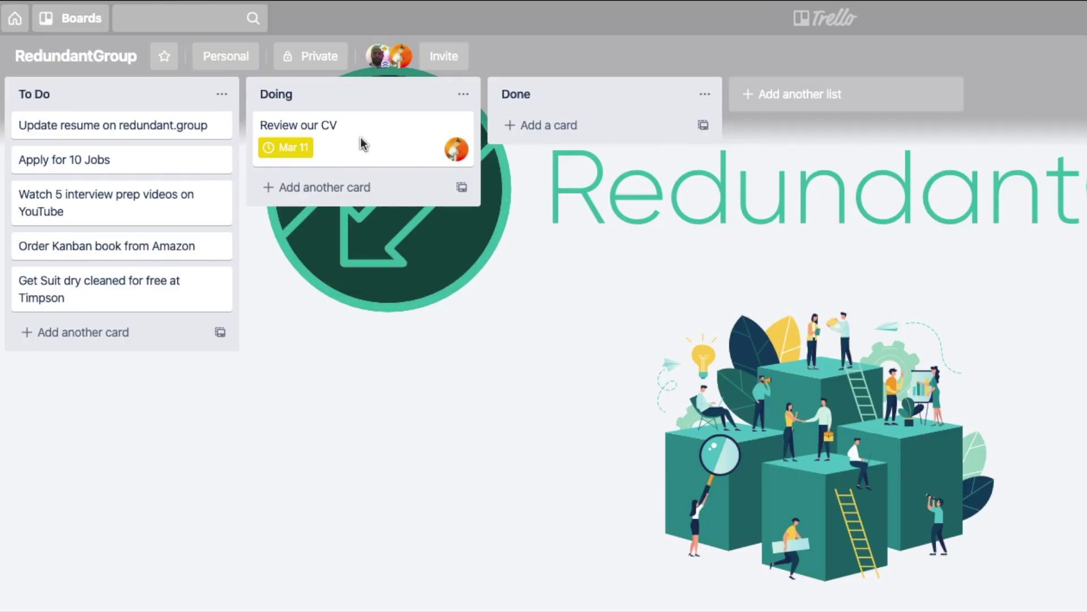
Drag Review our CV into Done, tick its due date as complete, and close the card.
left_click_drag(335, 143, 575, 133)
left_click(639, 119)
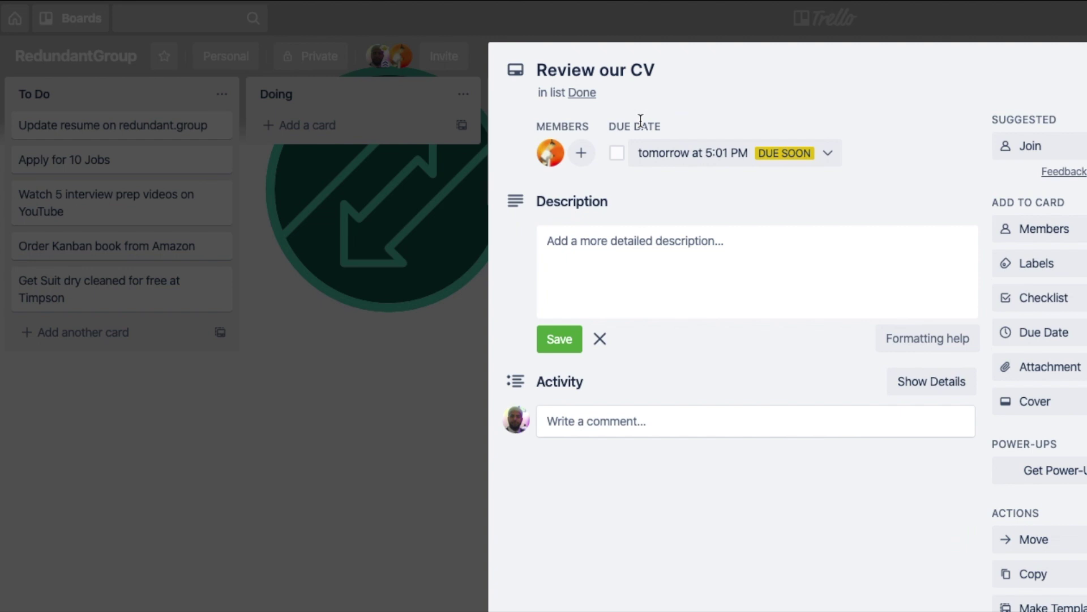
left_click(617, 153)
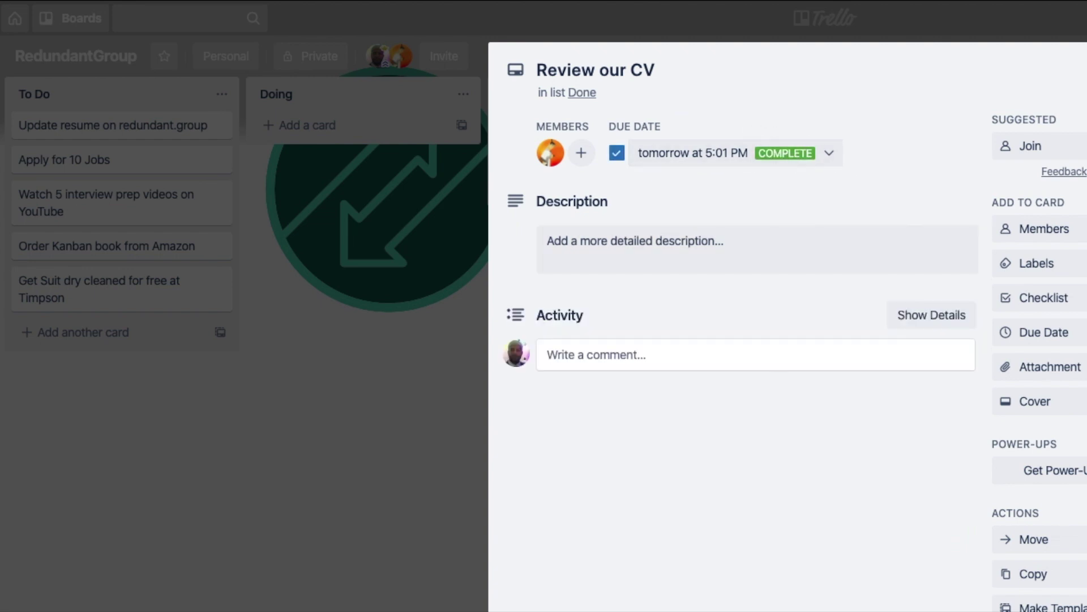
key("Escape")
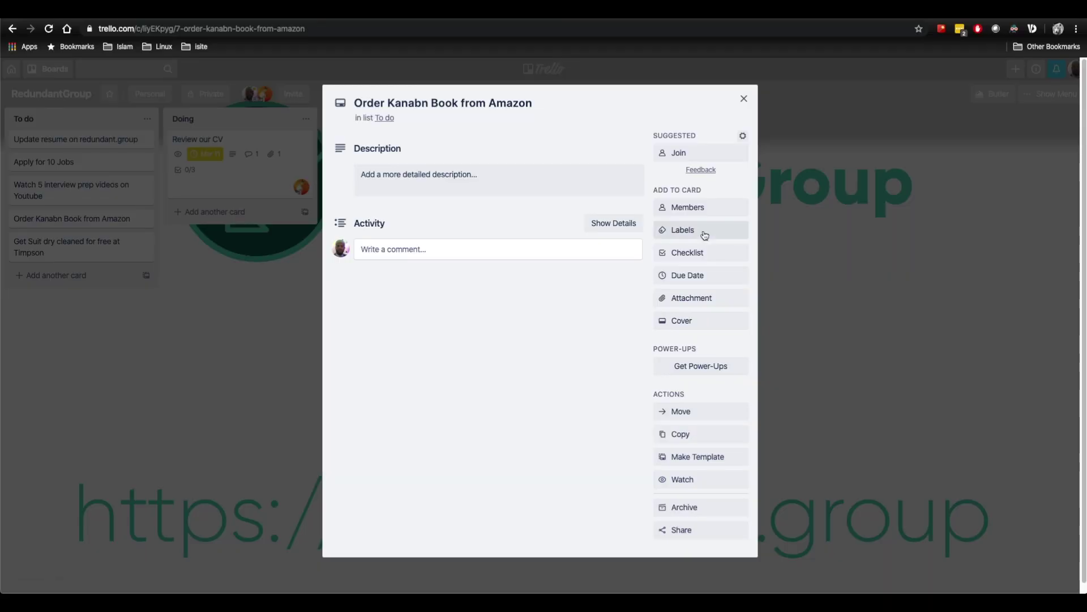
Apply a green label to Order Kanabn Book from Amazon and name it 'Shopping'.
left_click(705, 233)
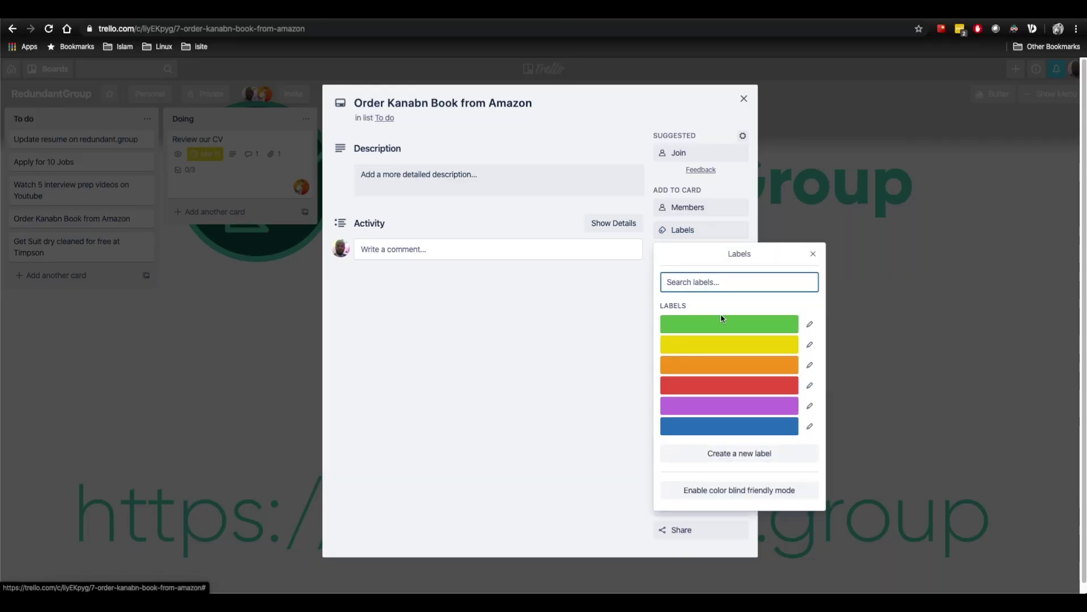
left_click(720, 330)
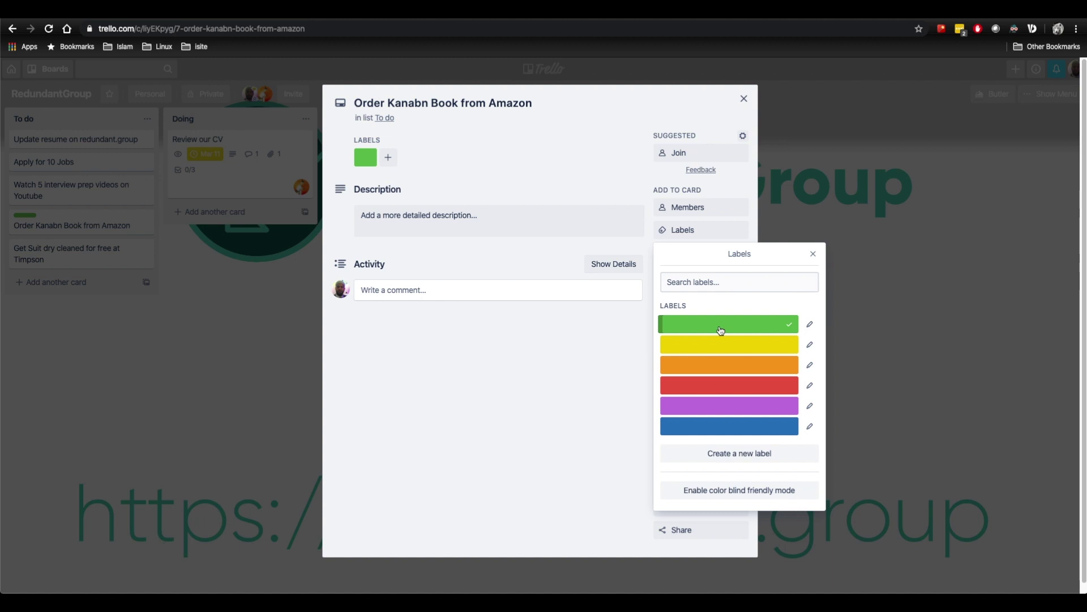
left_click(811, 325)
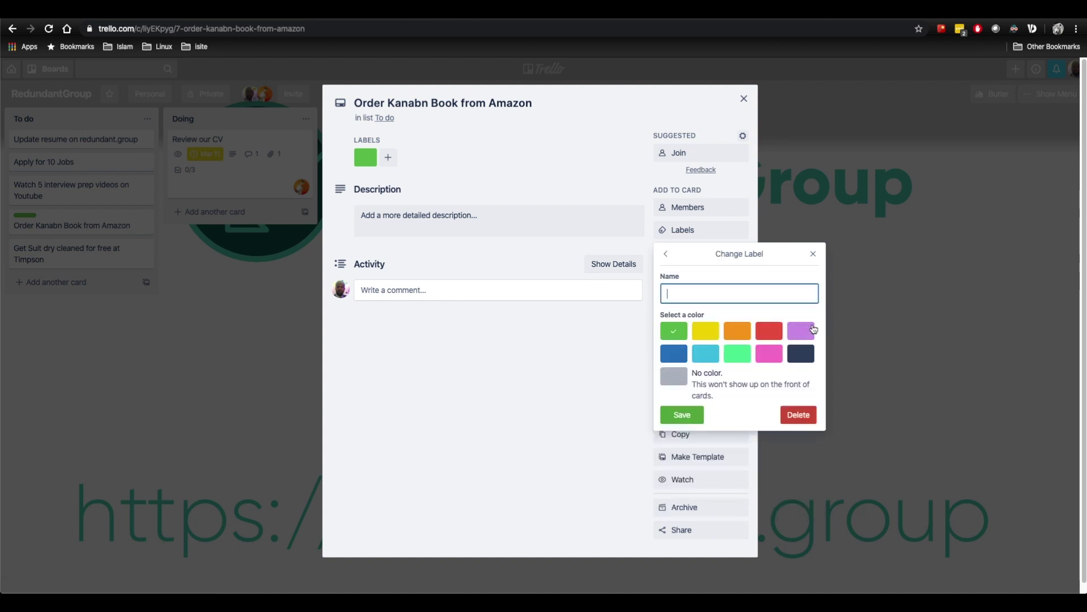
type("Shopping")
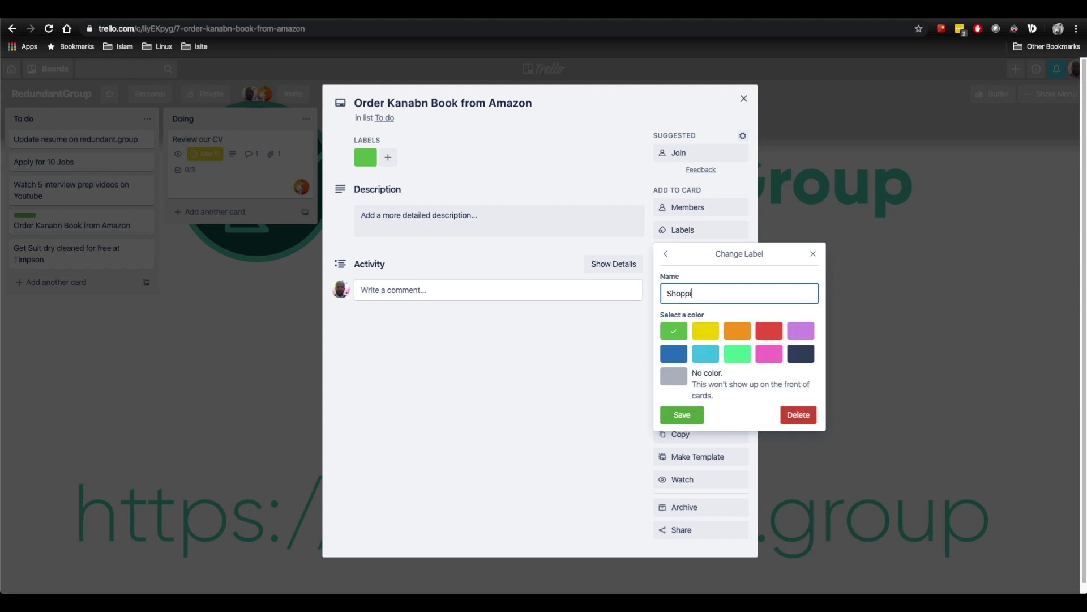
left_click(695, 419)
left_click(44, 223)
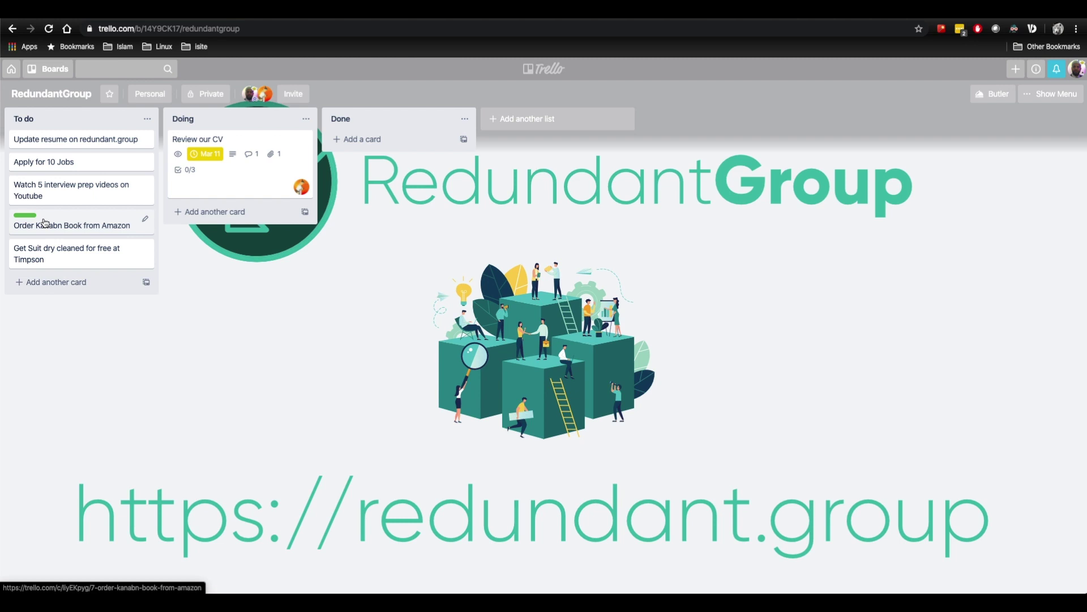
Add the orange label to Order Kanabn Book from Amazon as well.
left_click(45, 223)
left_click(692, 230)
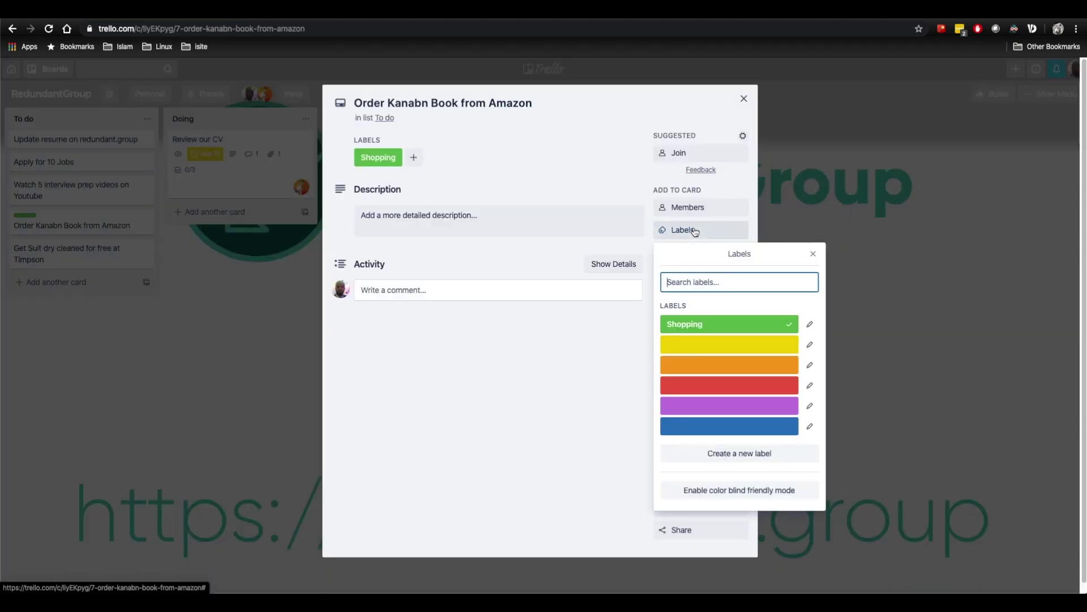
left_click(711, 366)
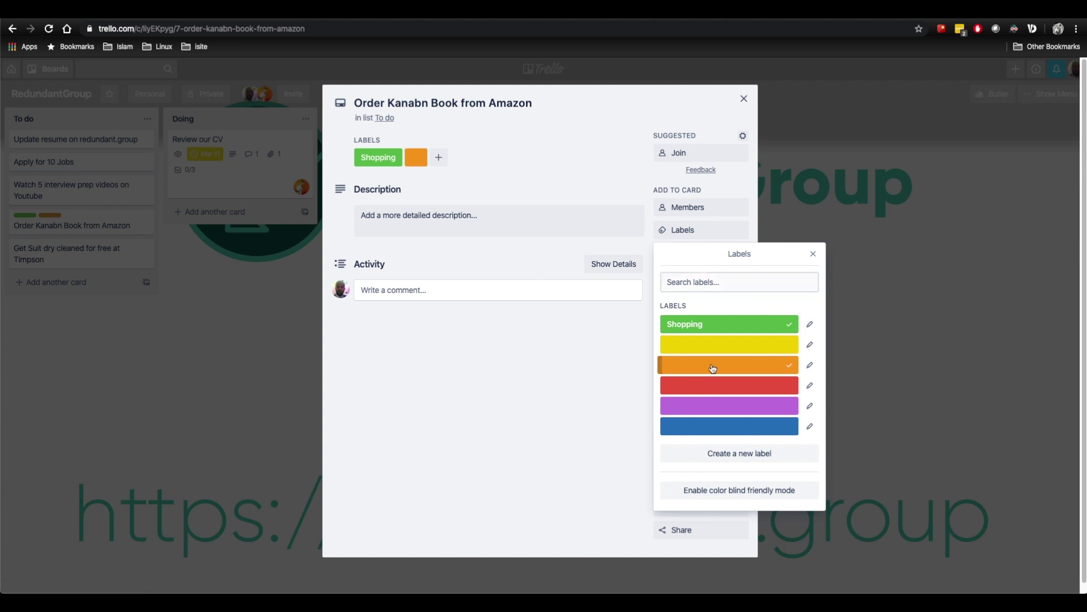
left_click(935, 308)
left_click(935, 308)
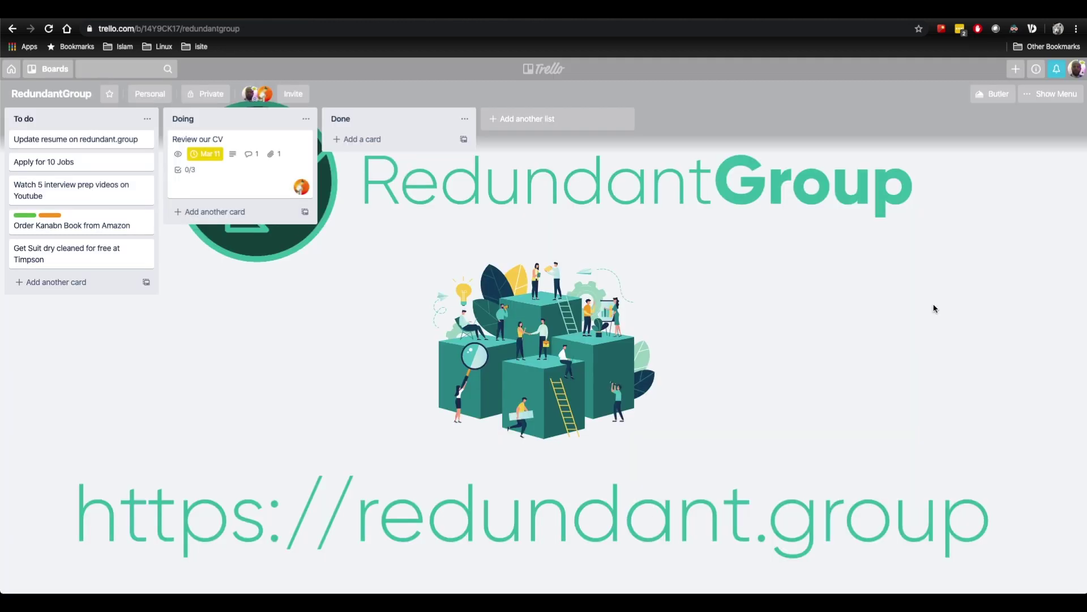